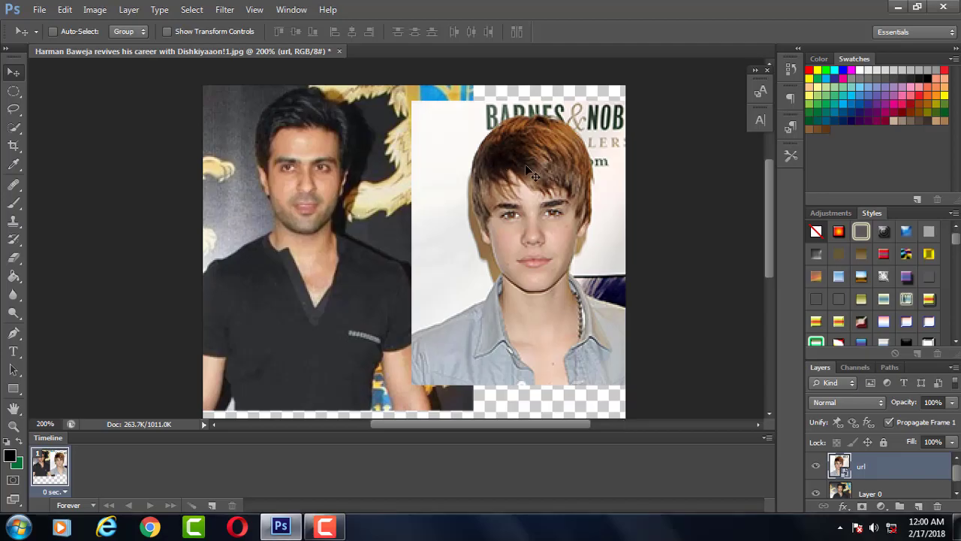
Shift the face picture and Layer 0's man photo right and down, then select the url face layer
mouse_move(521, 147)
left_mouse_down()
mouse_move(559, 175)
mouse_move(527, 151)
left_mouse_up()
right_click(408, 193)
left_click(421, 194)
left_click_drag(334, 211, 429, 216)
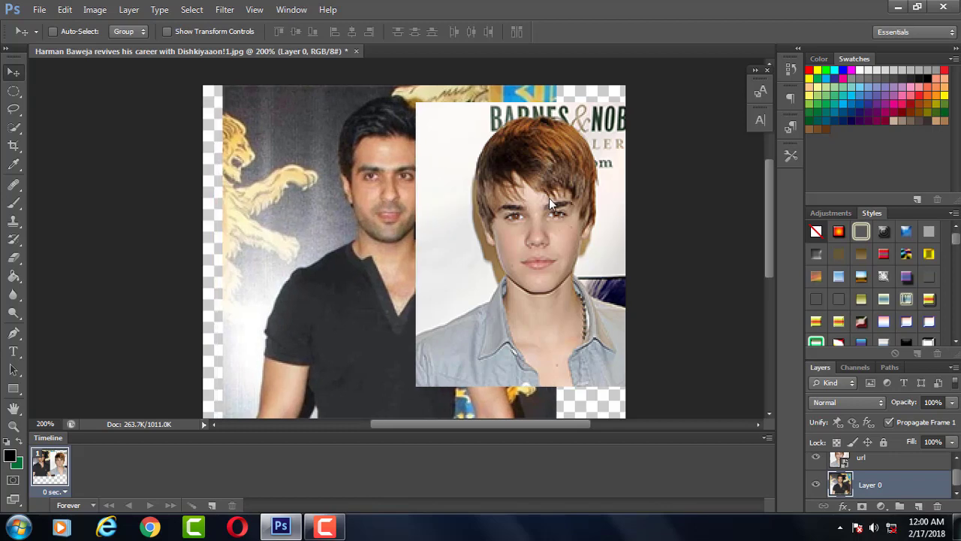
mouse_move(549, 198)
left_mouse_down()
mouse_move(585, 191)
mouse_move(591, 171)
left_mouse_up()
right_click(600, 139)
left_click(623, 146)
Scale the url face picture down to about 13% and place it over the man's head
key("ctrl+t")
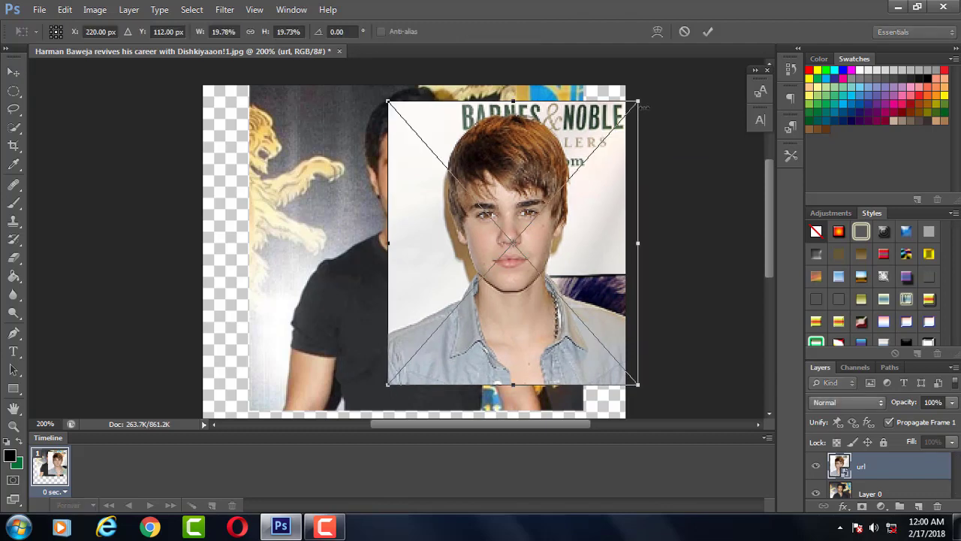
left_click_drag(637, 100, 593, 155)
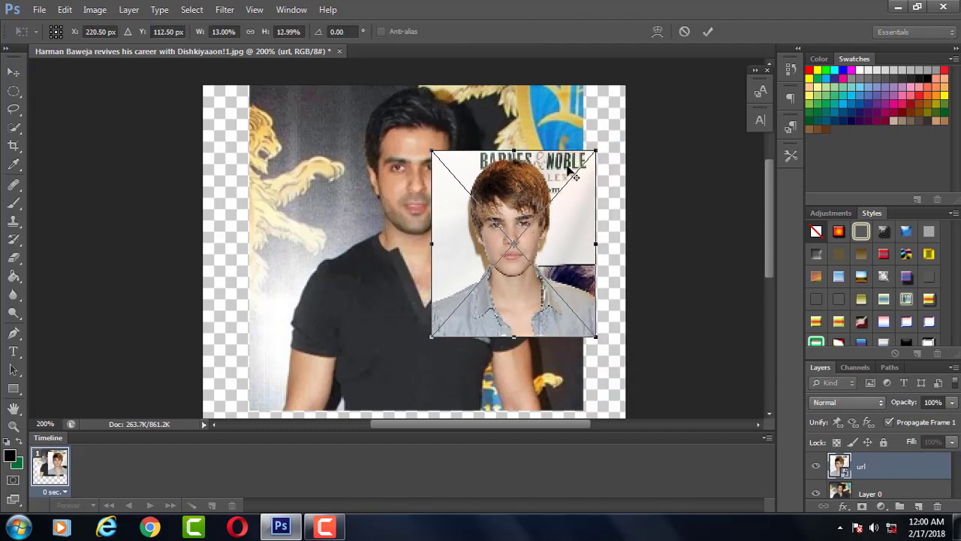
left_click_drag(551, 200, 475, 174)
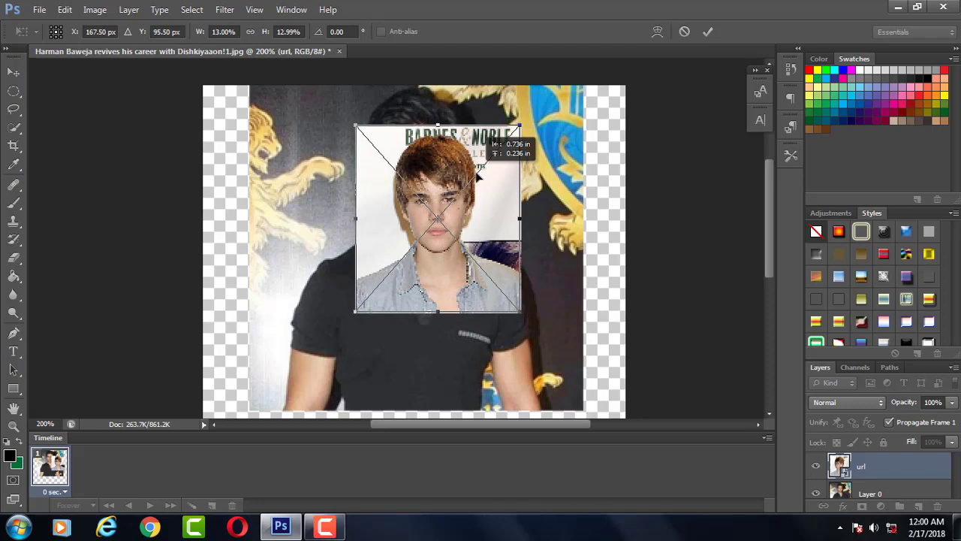
key("ctrl+plus")
scroll(455, 132, "up", 1)
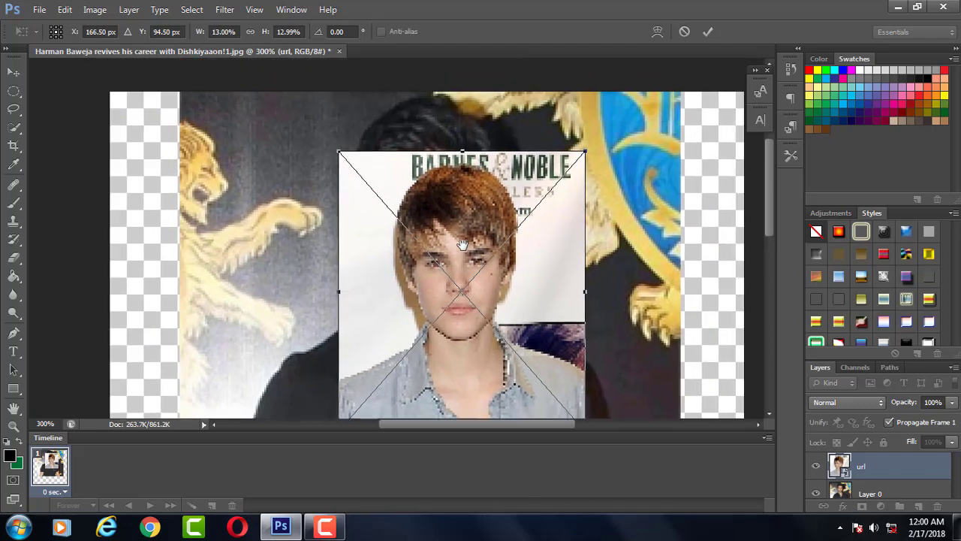
scroll(463, 247, "up", 1)
left_click_drag(497, 275, 465, 220)
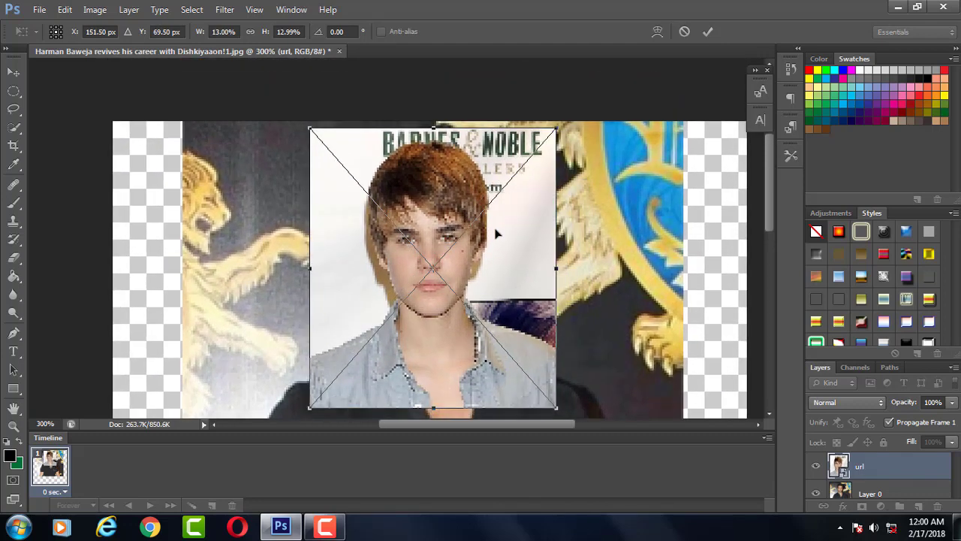
key("Return")
Set the face layer to 64% opacity and drag it over the man's face
left_click(952, 403)
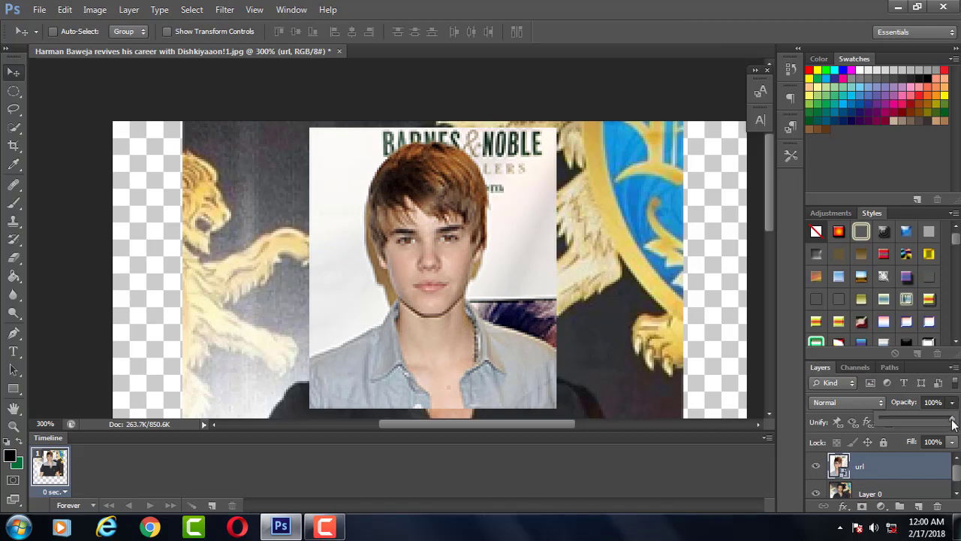
left_click_drag(929, 425, 926, 420)
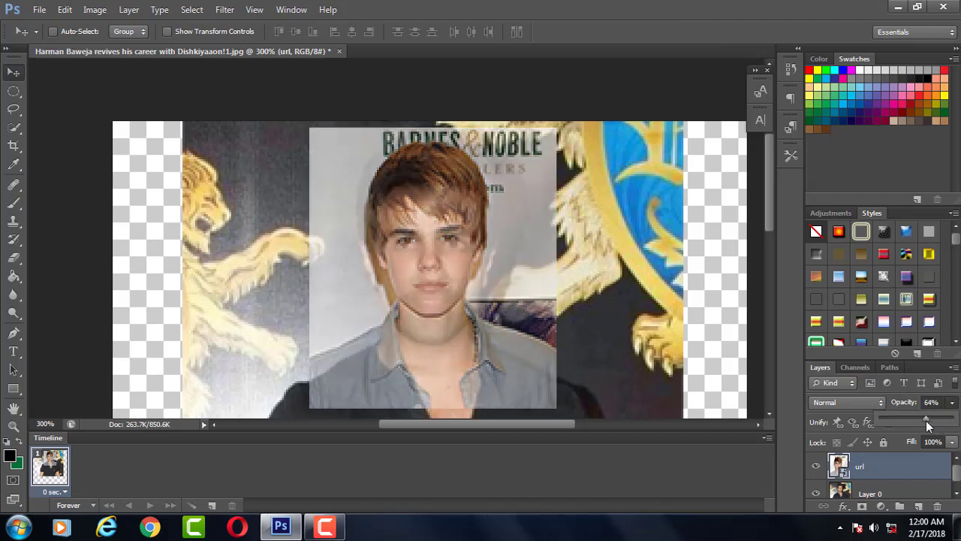
mouse_move(494, 260)
left_mouse_down()
mouse_move(509, 288)
mouse_move(525, 208)
mouse_move(560, 289)
left_mouse_up()
Enlarge the url face layer to about 17%, lining its features up over the man's face
key("ctrl+t")
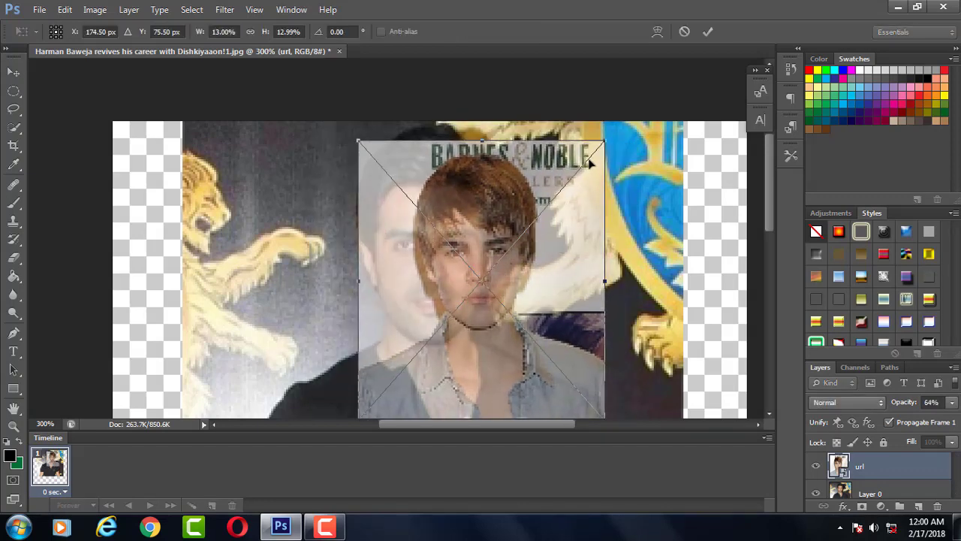
left_click_drag(609, 138, 627, 118)
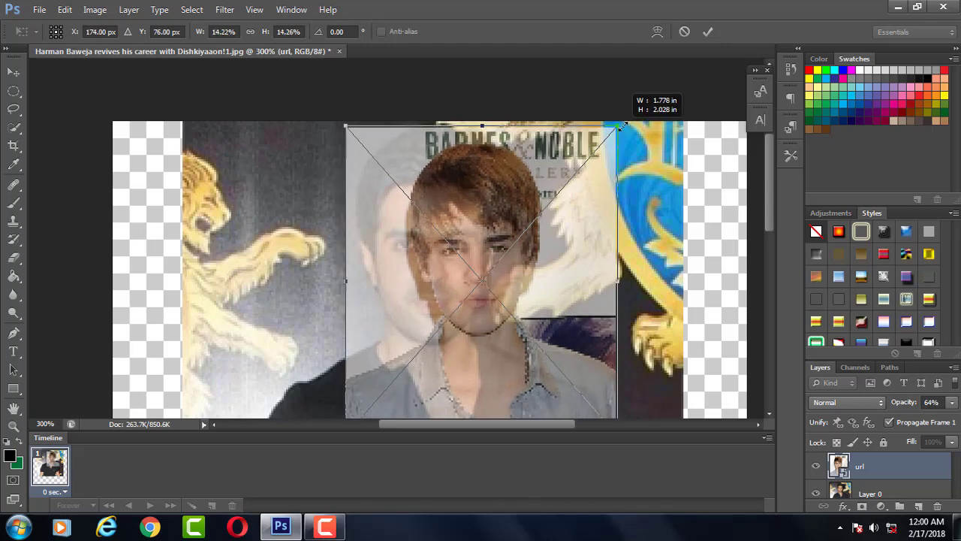
left_click_drag(570, 249, 519, 255)
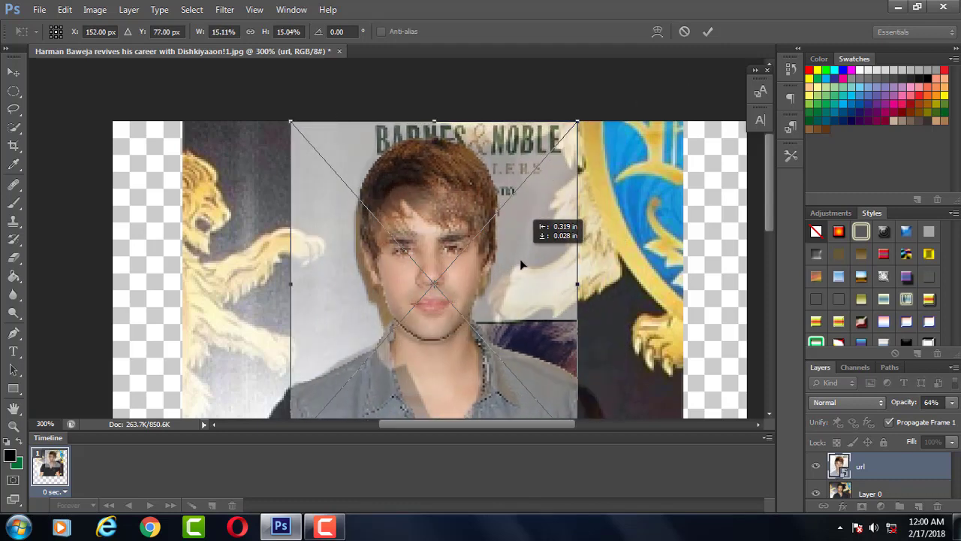
left_click_drag(578, 121, 591, 113)
mouse_move(521, 215)
left_mouse_down()
mouse_move(565, 202)
mouse_move(513, 204)
left_mouse_up()
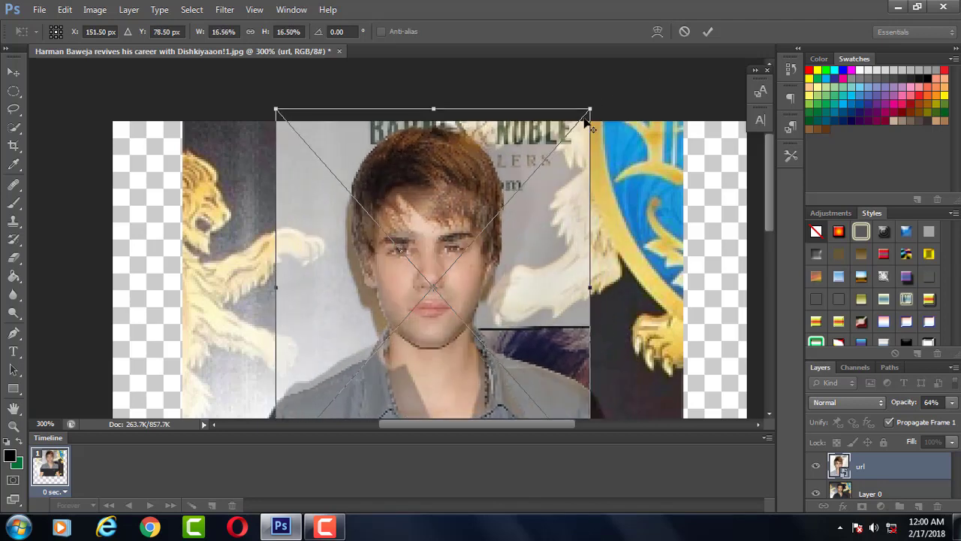
left_click_drag(589, 120, 597, 112)
mouse_move(504, 263)
left_mouse_down()
mouse_move(536, 253)
mouse_move(486, 272)
left_mouse_up()
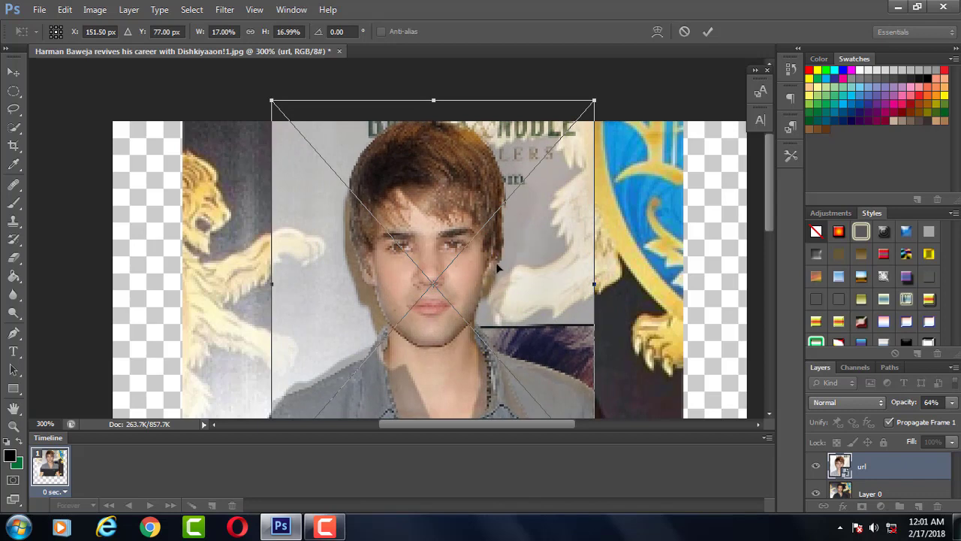
left_click(952, 405)
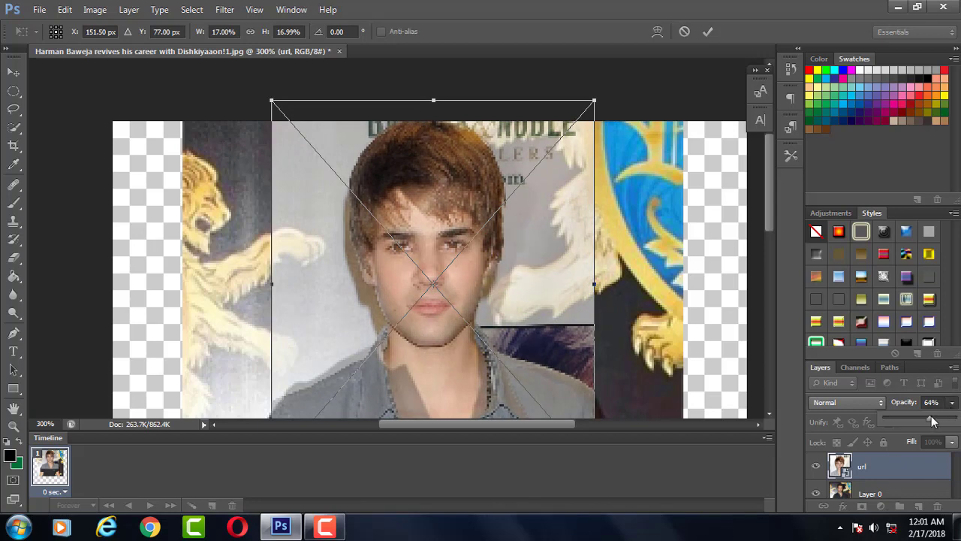
Lower the face layer's opacity to check alignment, nudge it up, then restore 100% opacity
left_click_drag(923, 417, 921, 419)
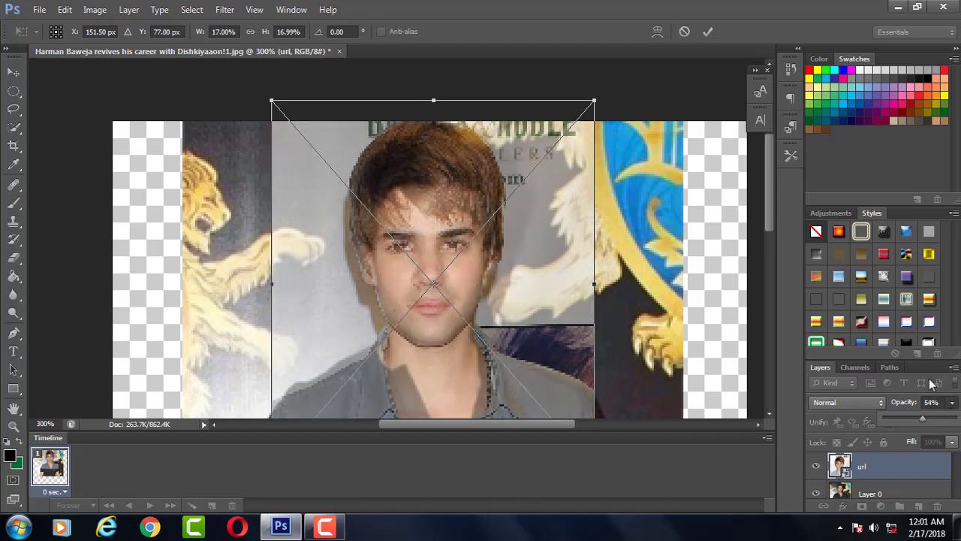
left_click_drag(921, 419, 919, 420)
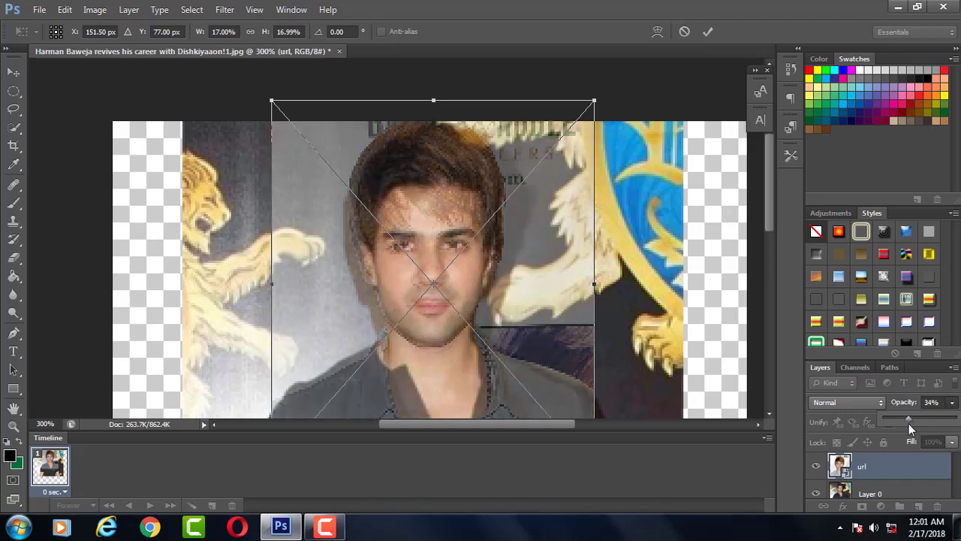
left_click_drag(532, 278, 520, 280)
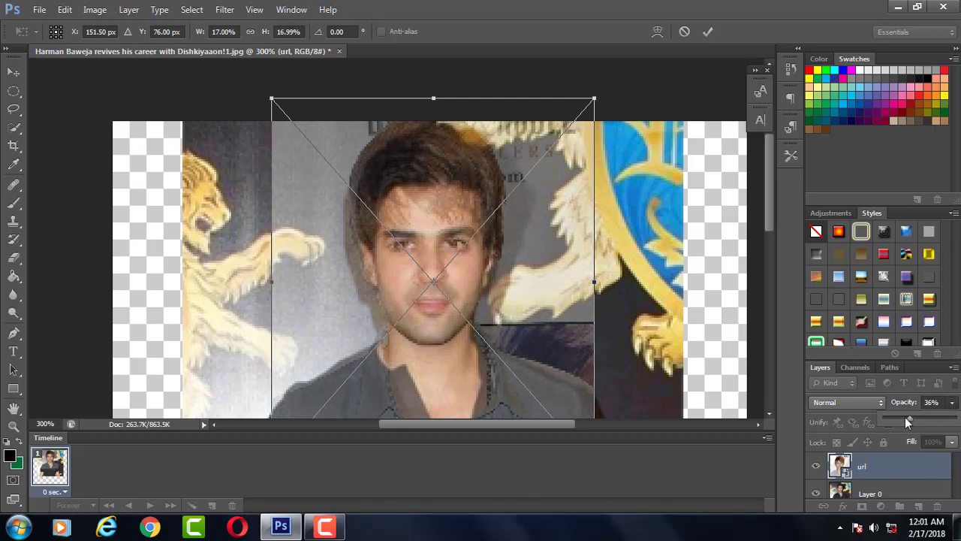
left_click_drag(921, 417, 955, 417)
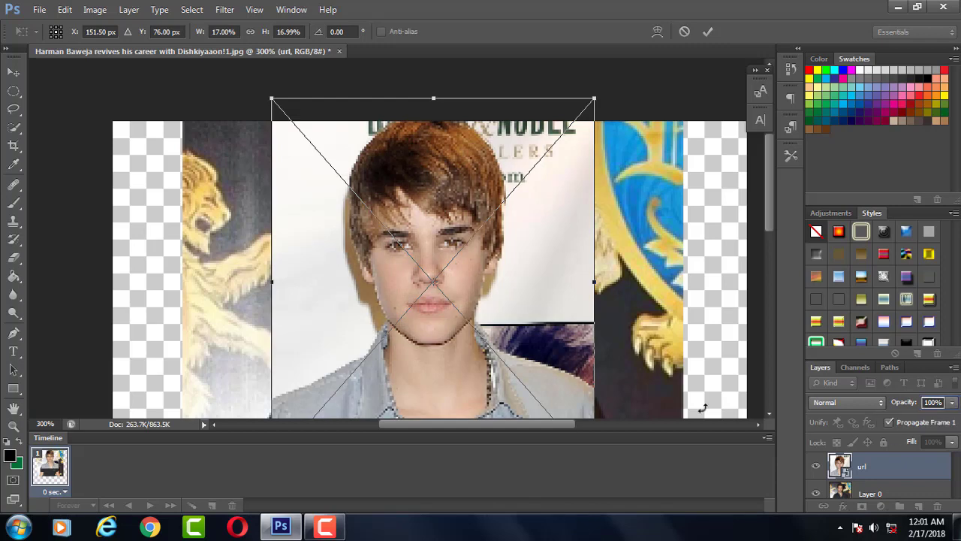
key("ctrl+minus")
key("ctrl+minus")
Commit the face transform and move Layer 0 above the url layer in the Layers panel
key("ctrl+plus")
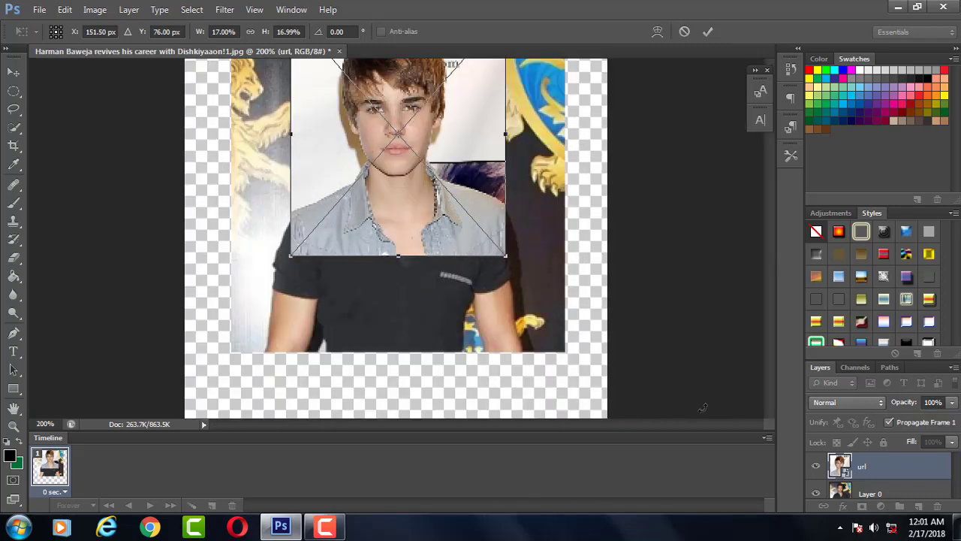
key("ctrl+plus")
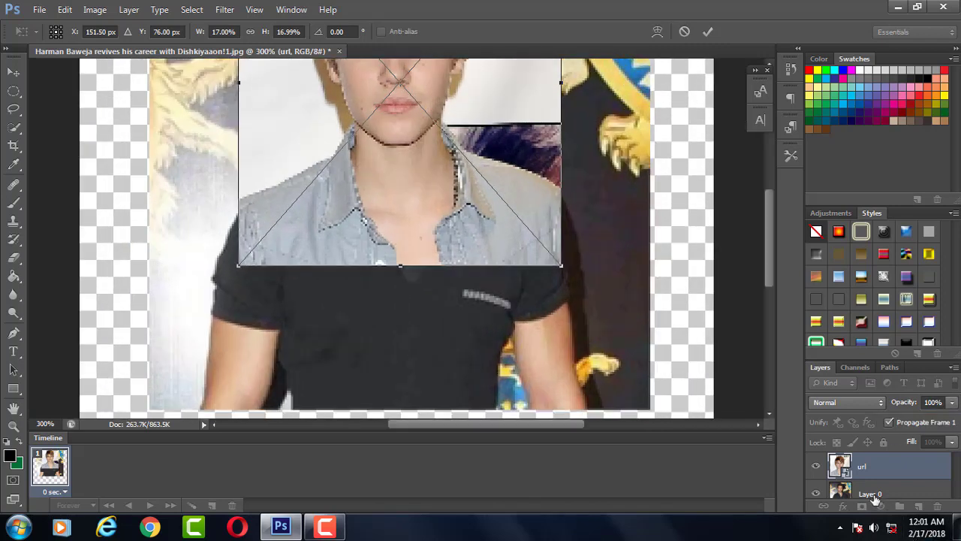
key("Return")
left_click_drag(562, 148, 573, 281)
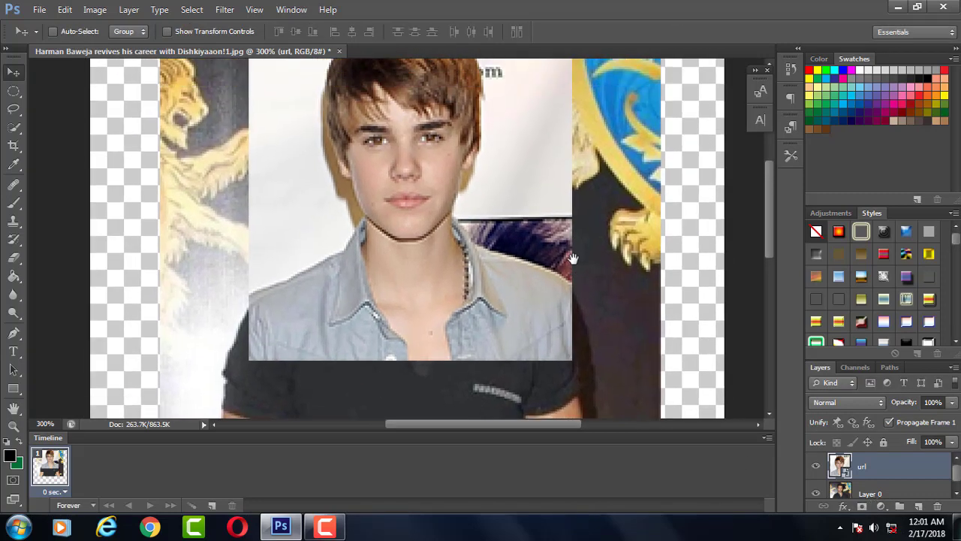
left_click_drag(567, 204, 565, 215)
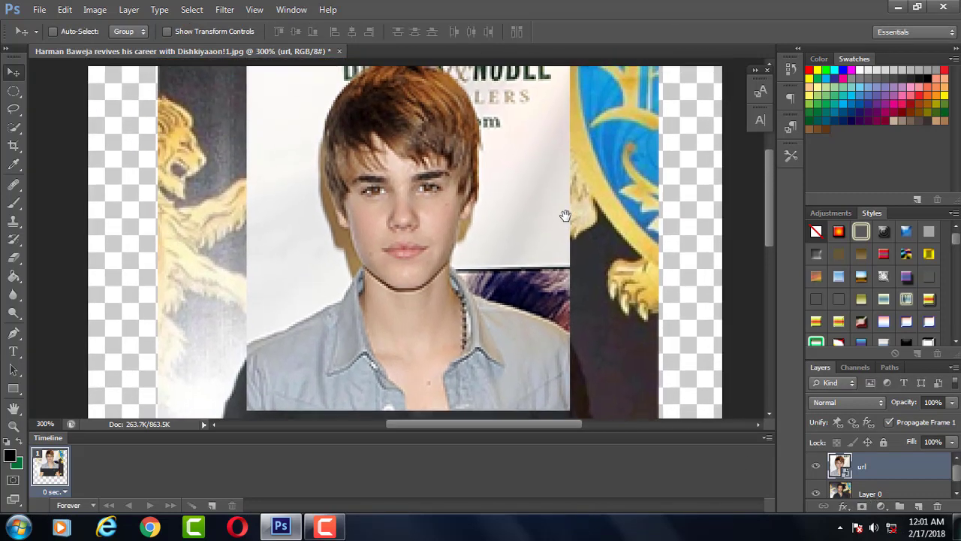
key("ctrl+minus")
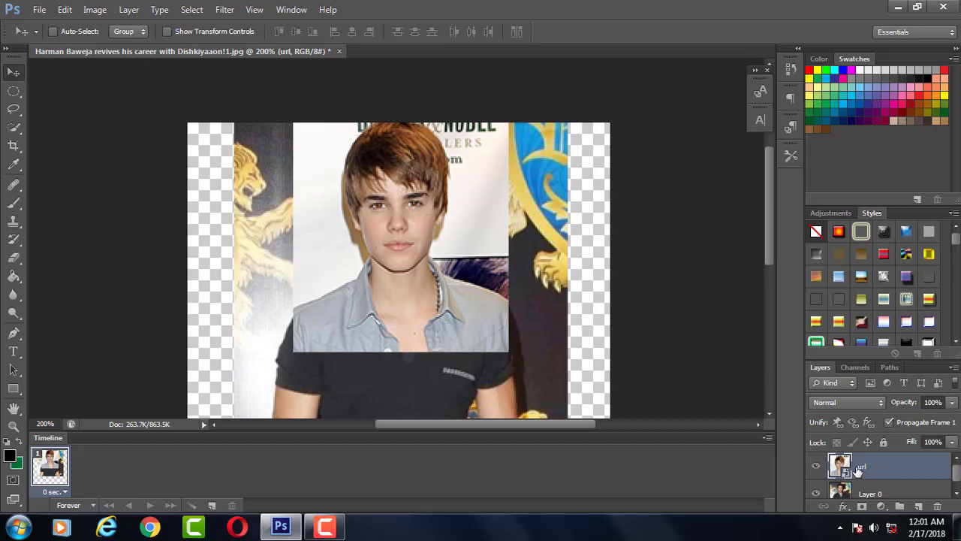
key("ctrl+plus")
left_click_drag(522, 199, 526, 218)
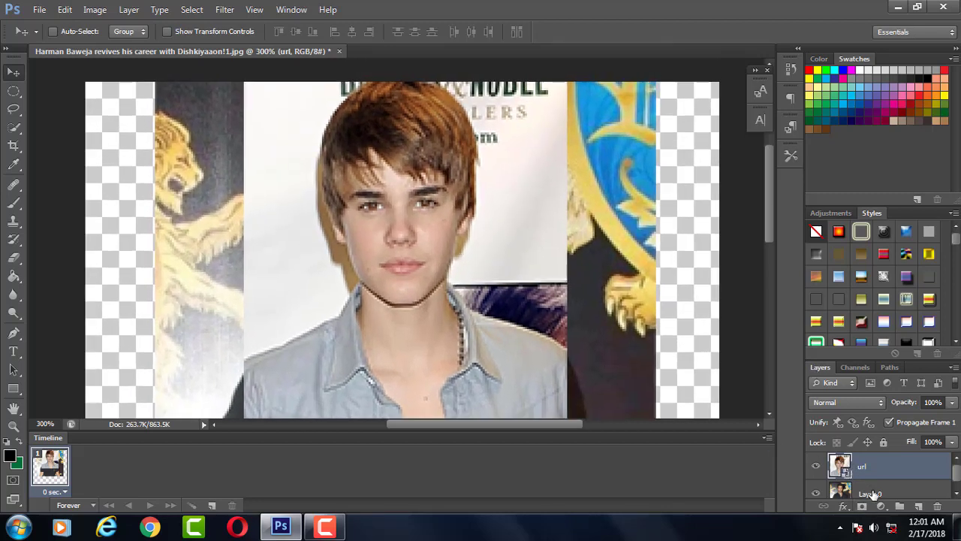
left_click_drag(869, 497, 871, 470)
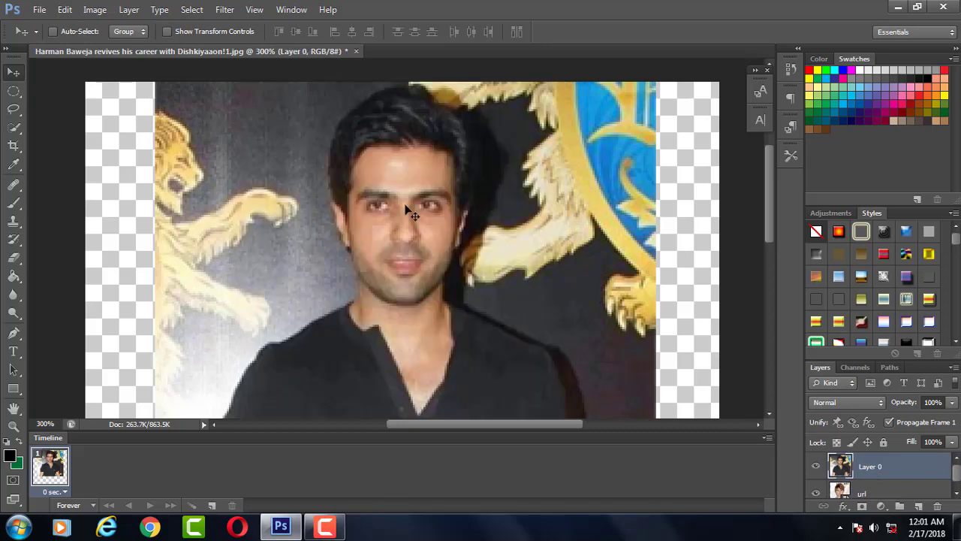
Add a layer mask to Layer 0 and size a brush for painting it
left_click(862, 508)
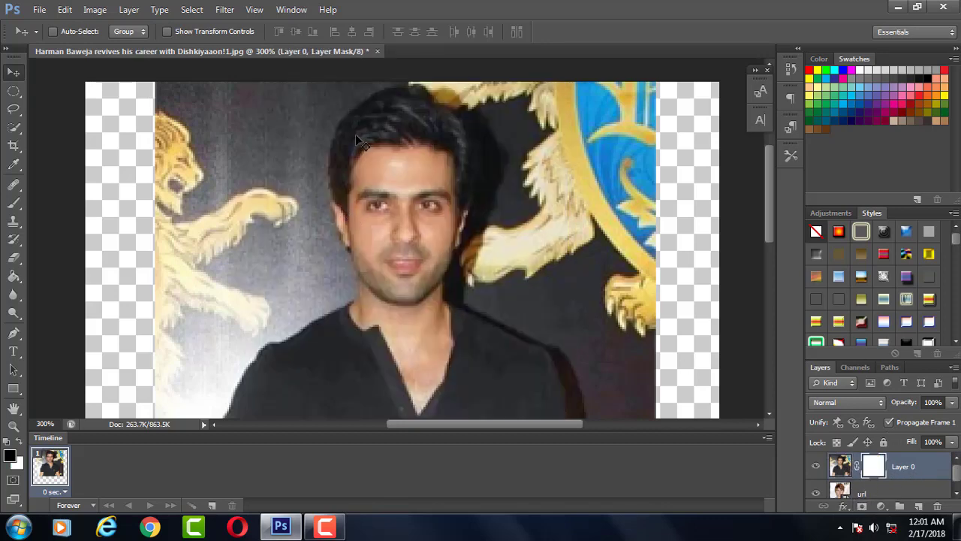
key("ctrl+plus")
left_click(13, 203)
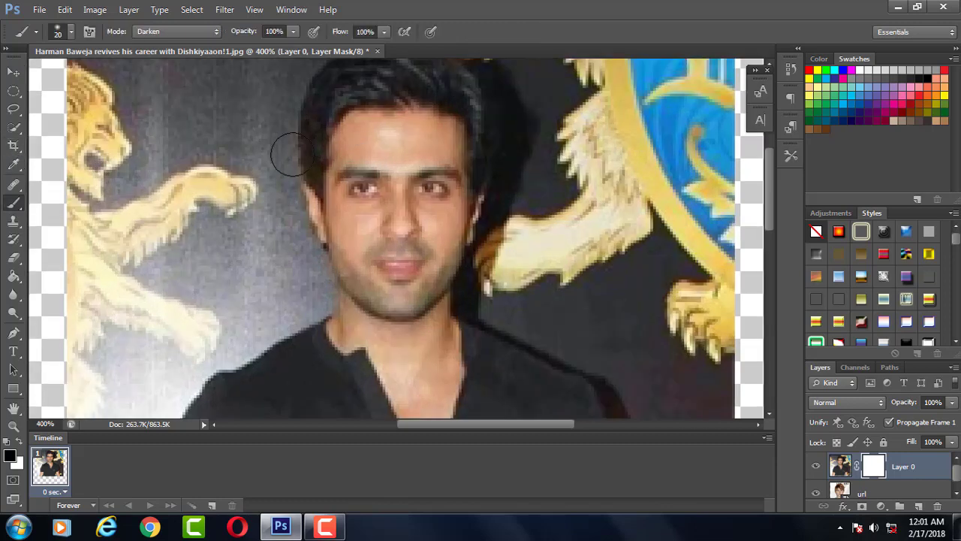
key("bracketleft")
key("bracketright")
Paint the mask over eyes, brows, cheeks, mouth and forehead to reveal the new face and brown fringe
left_click(363, 188)
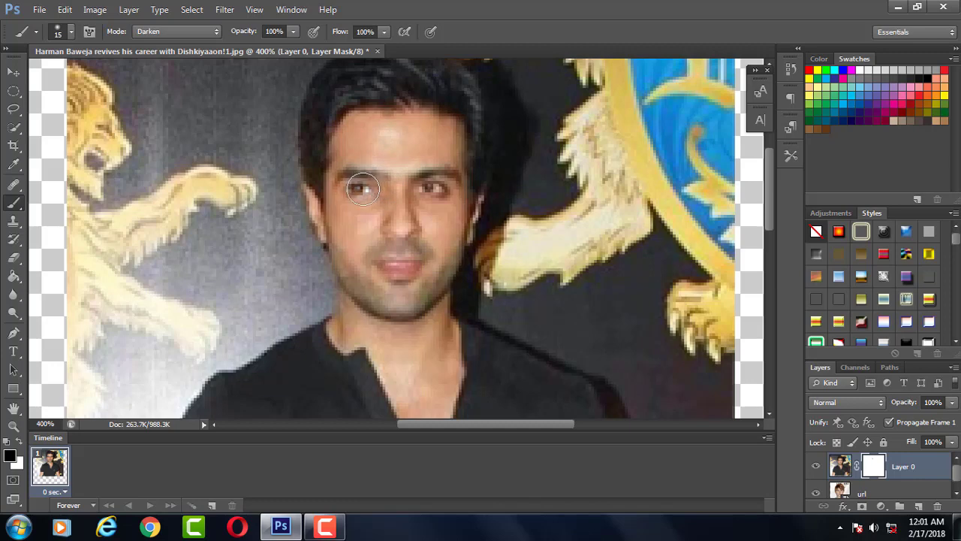
left_click_drag(362, 189, 436, 191)
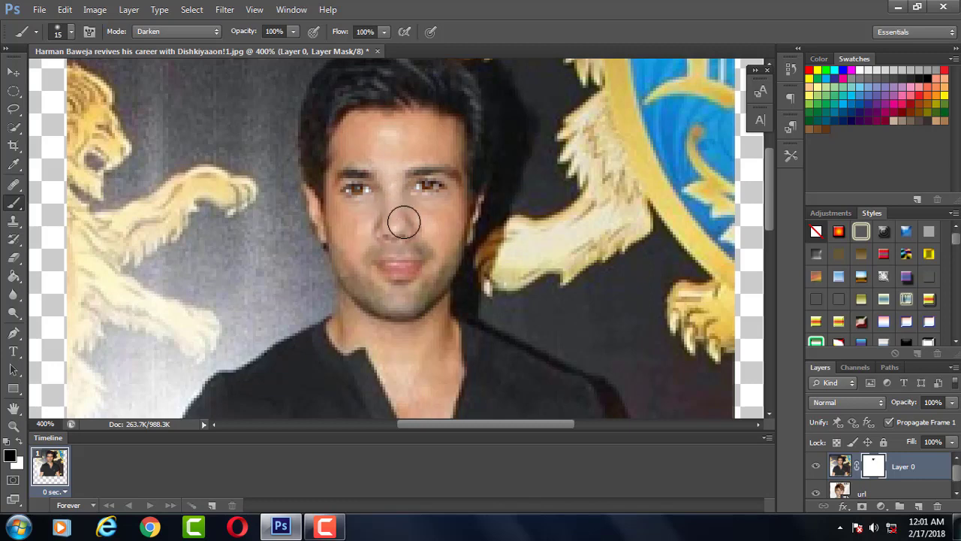
mouse_move(439, 166)
left_mouse_down()
mouse_move(390, 178)
mouse_move(391, 155)
mouse_move(420, 155)
mouse_move(391, 158)
mouse_move(390, 137)
mouse_move(365, 172)
left_mouse_up()
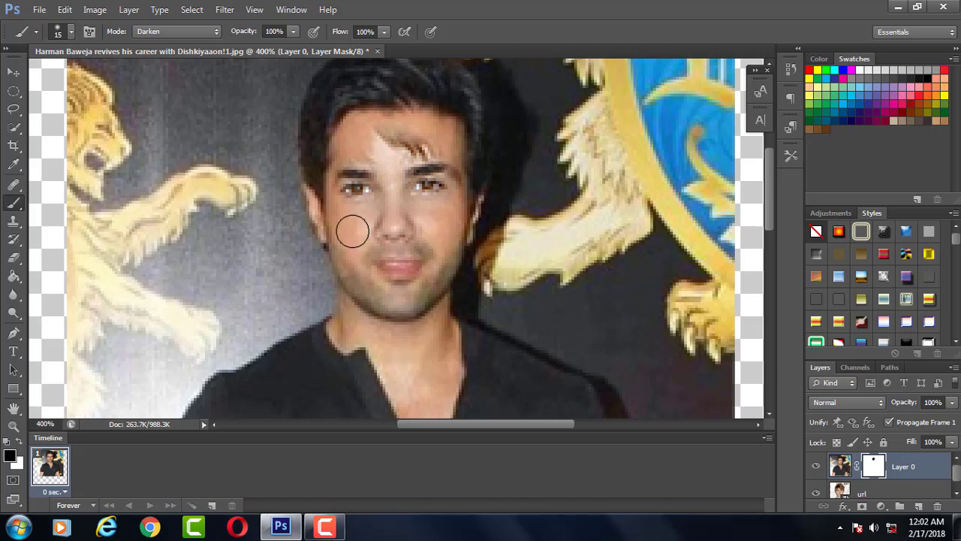
mouse_move(352, 232)
left_mouse_down()
mouse_move(356, 258)
mouse_move(387, 293)
mouse_move(378, 286)
mouse_move(397, 292)
mouse_move(407, 282)
mouse_move(397, 247)
mouse_move(418, 288)
mouse_move(437, 241)
left_mouse_up()
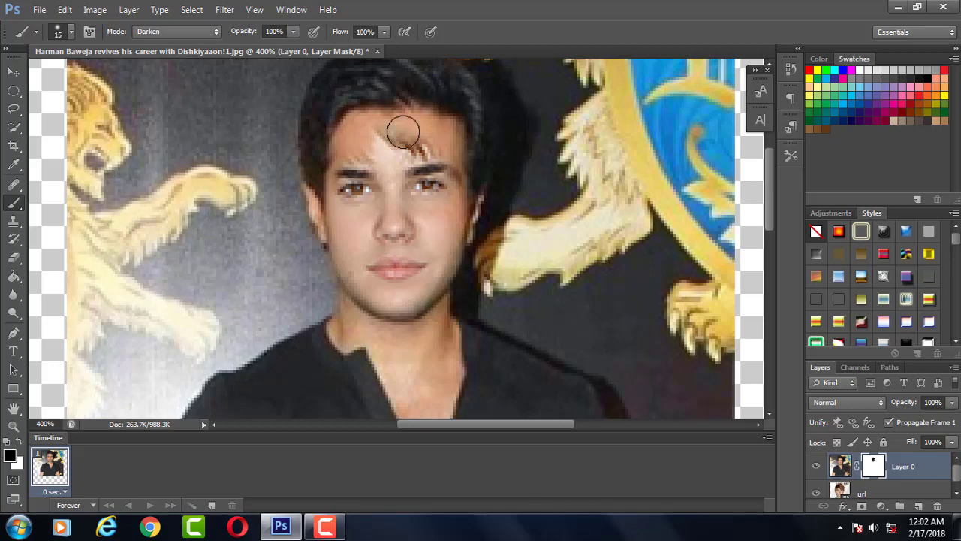
mouse_move(399, 125)
left_mouse_down()
mouse_move(376, 115)
mouse_move(362, 150)
mouse_move(339, 161)
mouse_move(346, 197)
left_mouse_up()
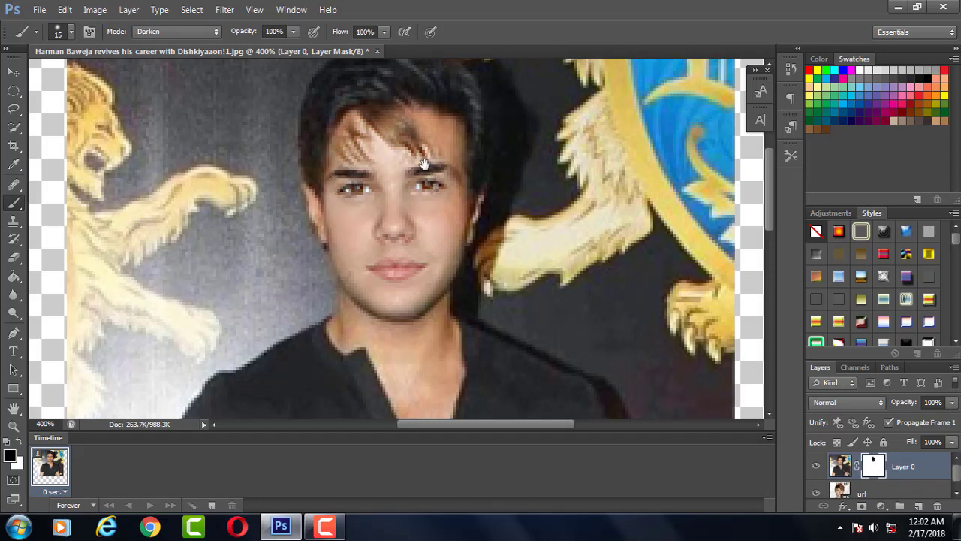
left_click_drag(425, 164, 442, 207)
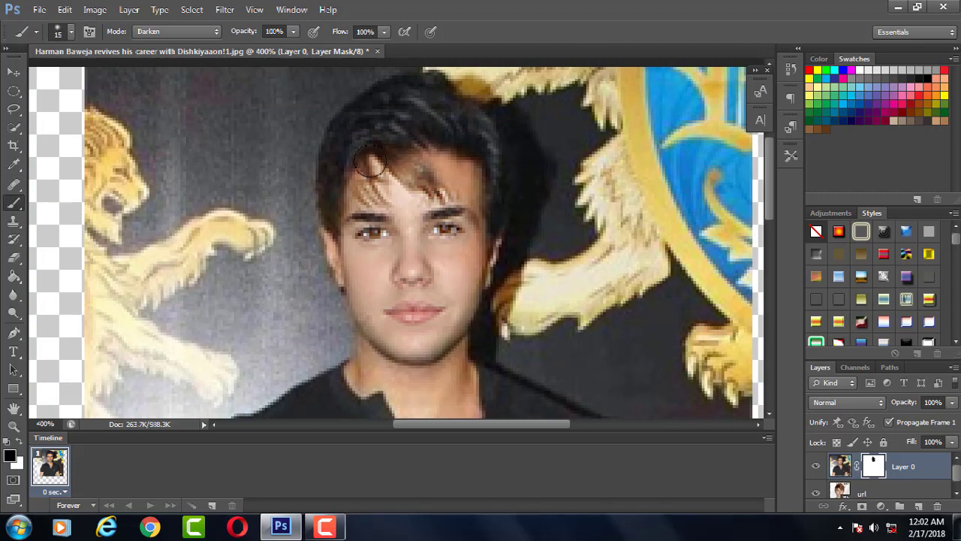
mouse_move(435, 154)
left_mouse_down()
mouse_move(477, 195)
mouse_move(416, 197)
mouse_move(349, 225)
mouse_move(353, 244)
left_mouse_up()
Paint the mask over the crown to reveal more brown hair, shrinking the brush from 15 to 7
key("ctrl+minus")
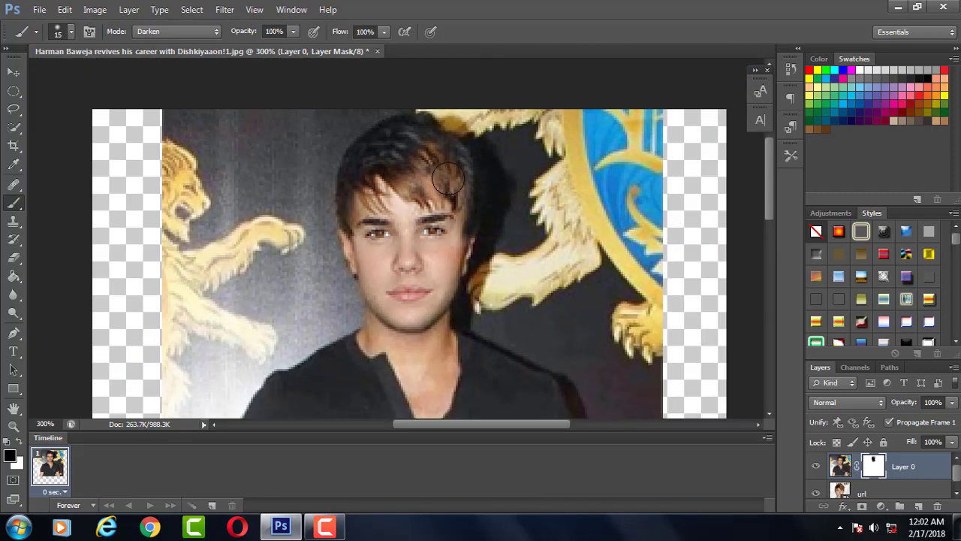
key("ctrl+minus")
key("ctrl+plus")
key("ctrl+plus")
key("ctrl+plus")
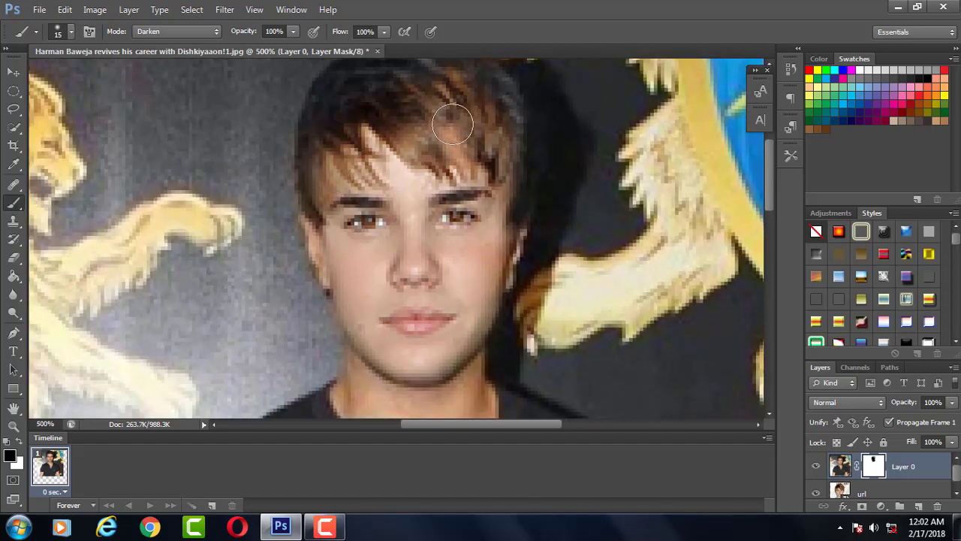
left_click_drag(452, 124, 481, 191)
mouse_move(365, 168)
left_mouse_down()
mouse_move(457, 136)
mouse_move(514, 159)
mouse_move(468, 108)
mouse_move(378, 152)
mouse_move(354, 210)
mouse_move(375, 158)
left_mouse_up()
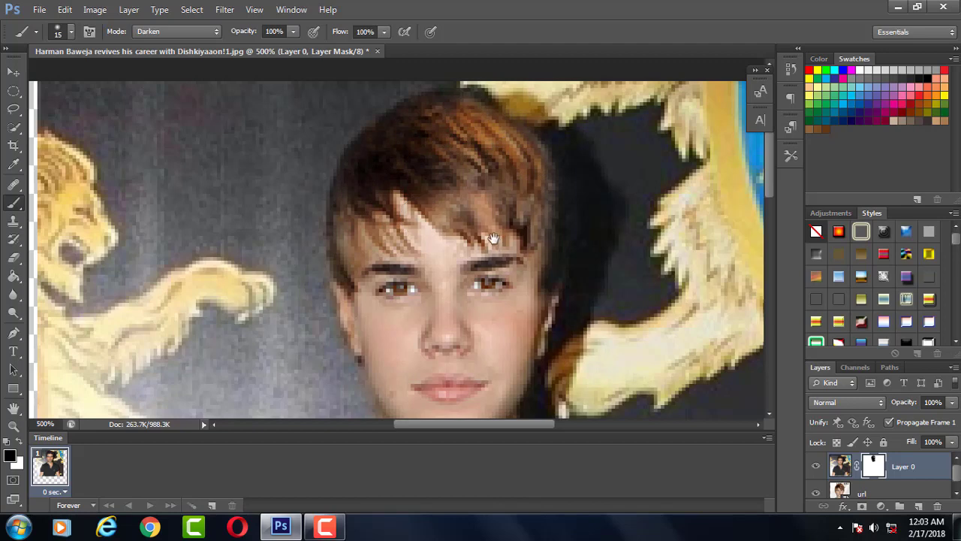
left_click_drag(519, 218, 481, 154)
key("bracketleft")
key("bracketleft")
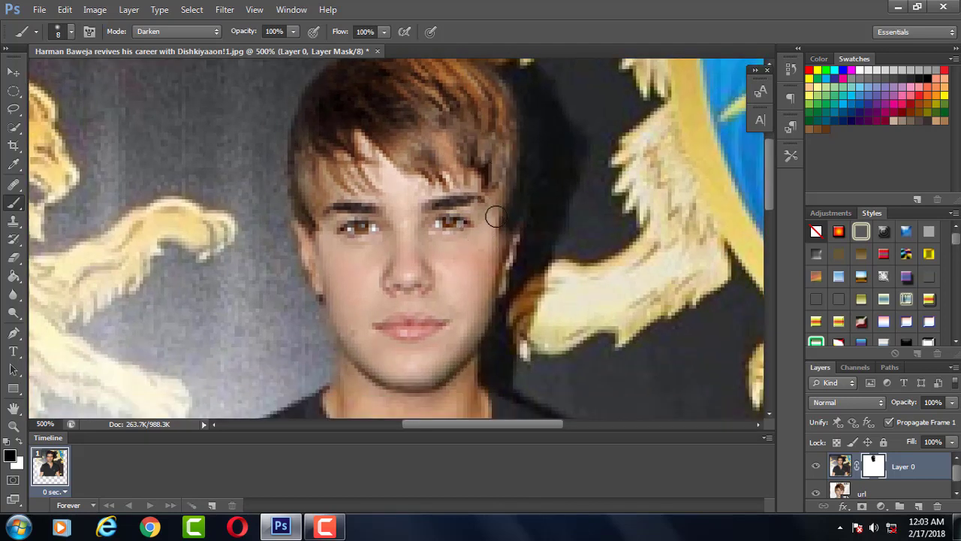
key("bracketleft")
key("bracketleft")
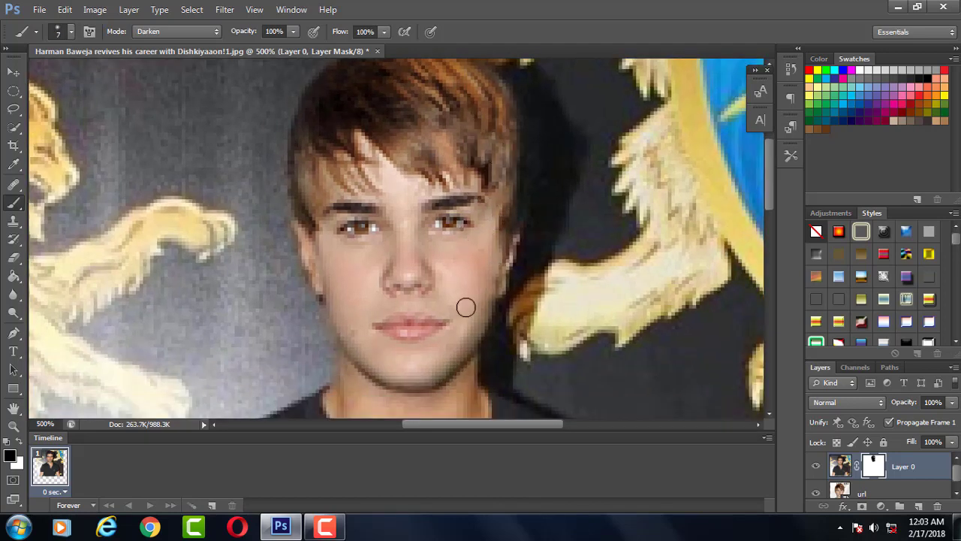
key("ctrl+minus")
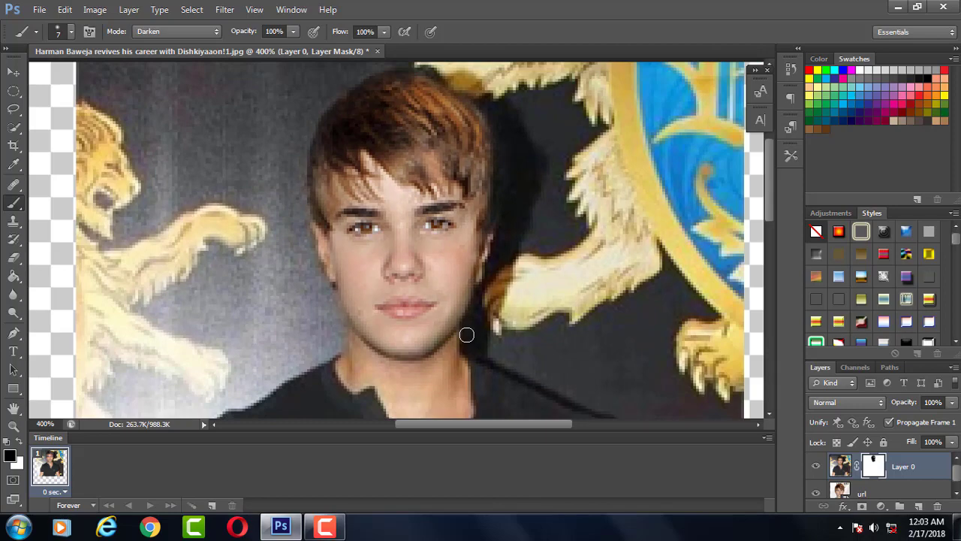
key("ctrl+minus")
key("ctrl+minus")
key("ctrl+minus")
key("ctrl+plus")
key("ctrl+plus")
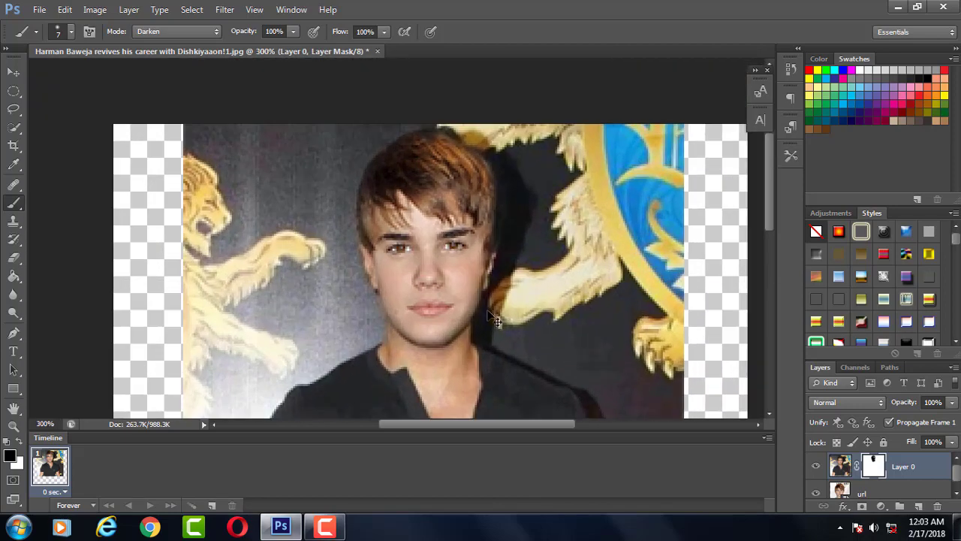
key("ctrl+minus")
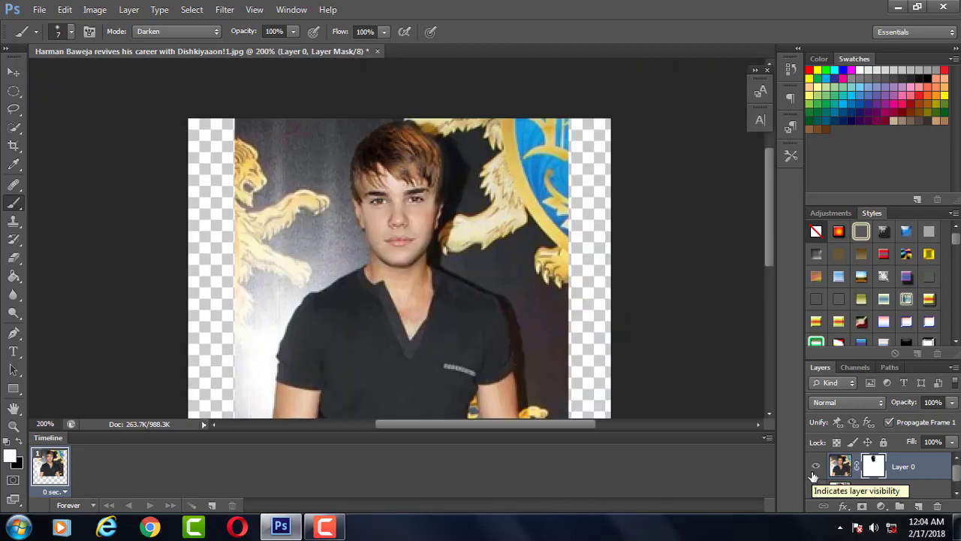
key("ctrl+minus")
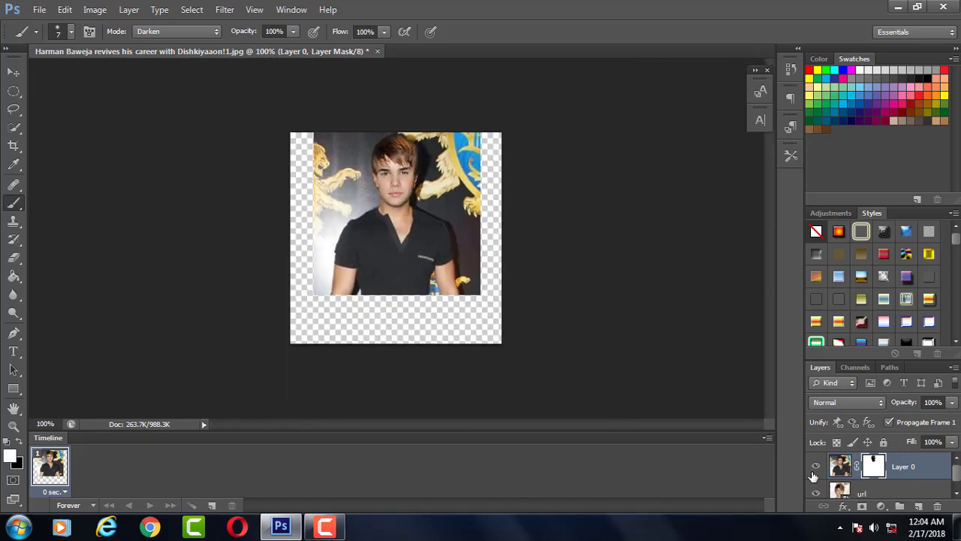
key("ctrl+plus")
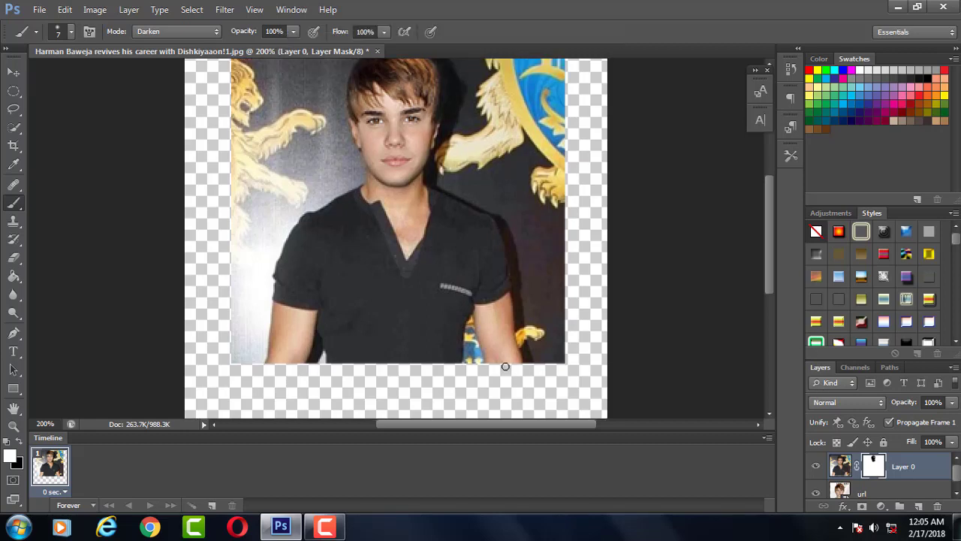
scroll(505, 367, "up", 3)
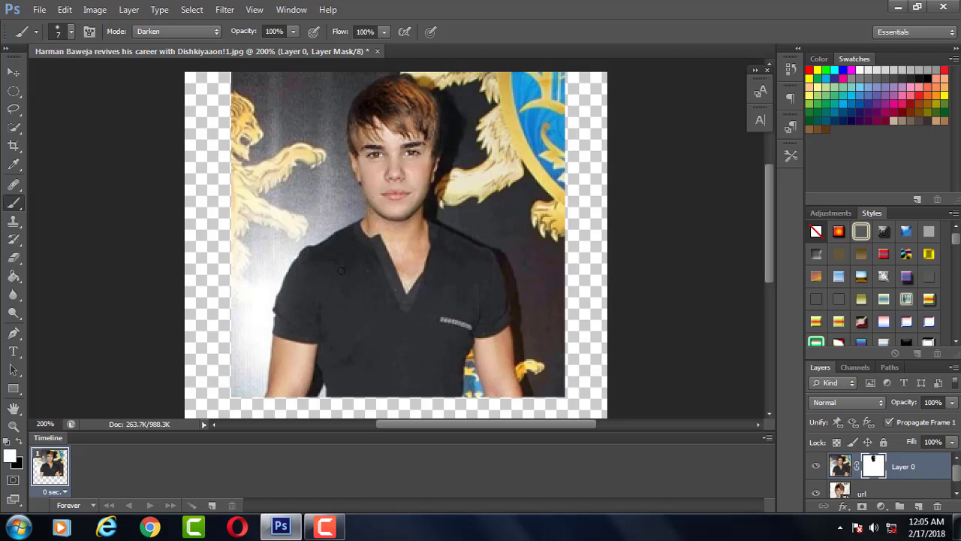
key("ctrl+plus")
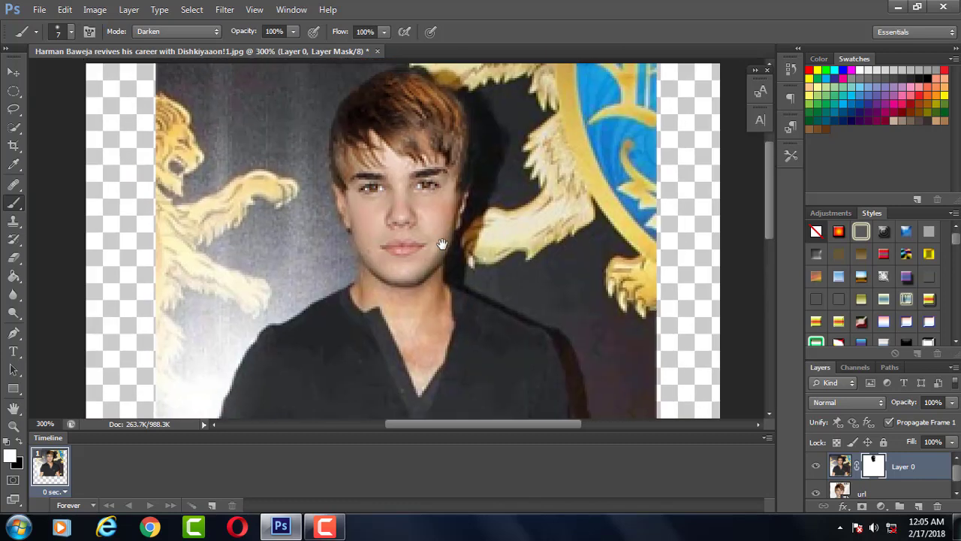
scroll(442, 245, "up", 1)
scroll(449, 246, "right", 1)
key("ctrl+plus")
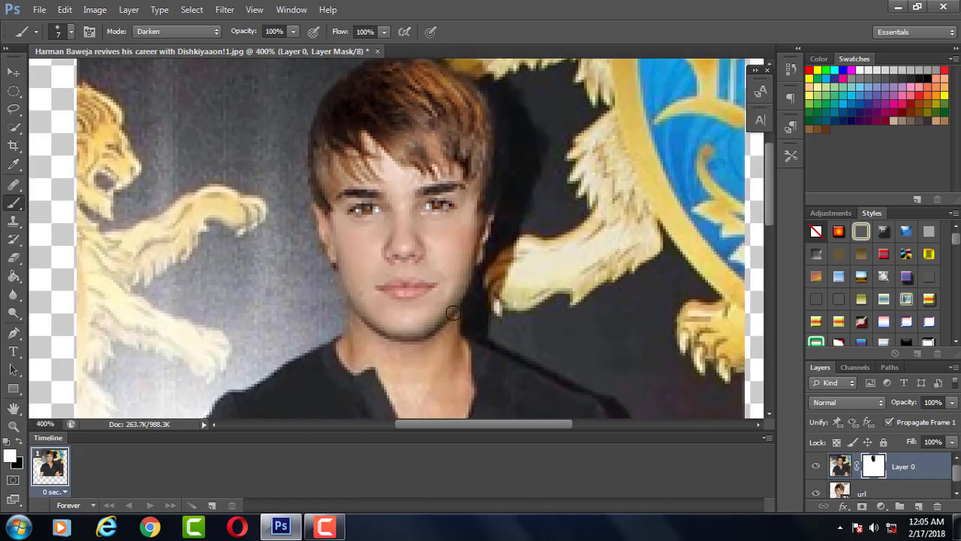
key("ctrl+minus")
key("ctrl+minus")
key("ctrl+minus")
key("ctrl+minus")
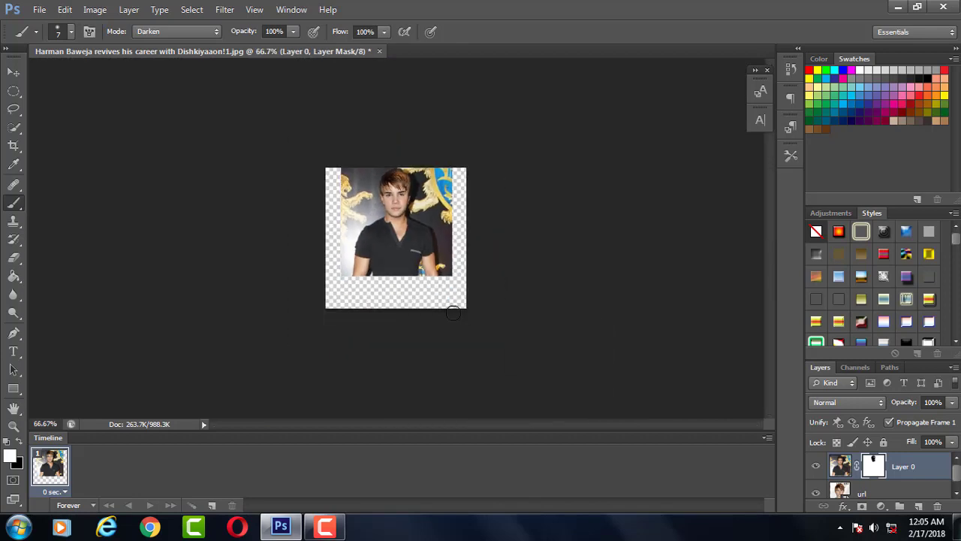
key("ctrl+plus")
key("ctrl+plus")
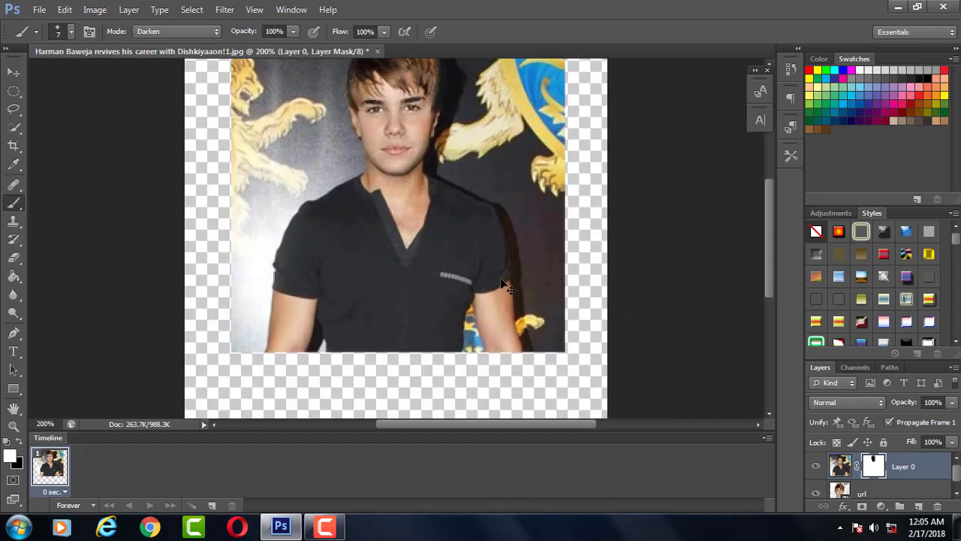
key("ctrl+minus")
left_click(877, 495)
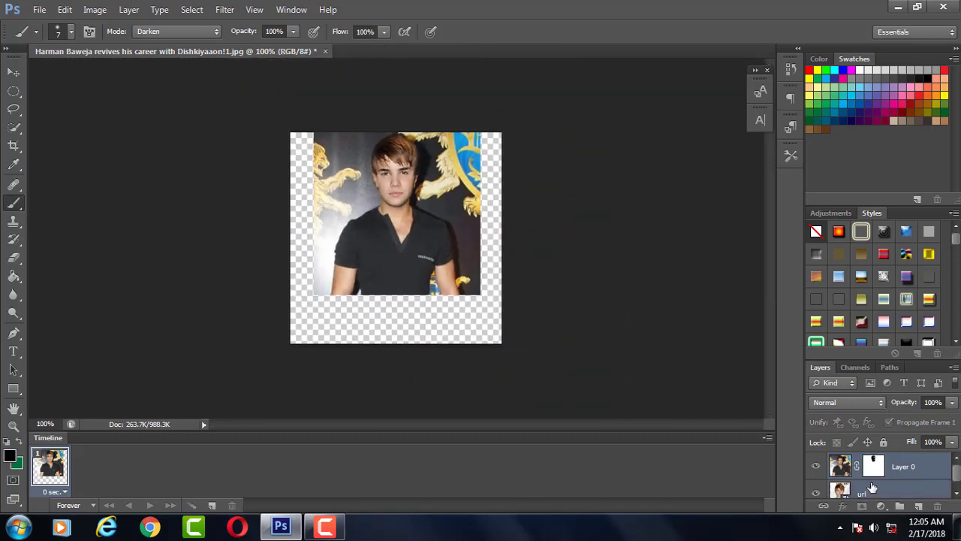
Merge the layers with Ctrl+E and enlarge the result to about 133%, shifted down to fill the canvas
key("ctrl+e")
key("ctrl+t")
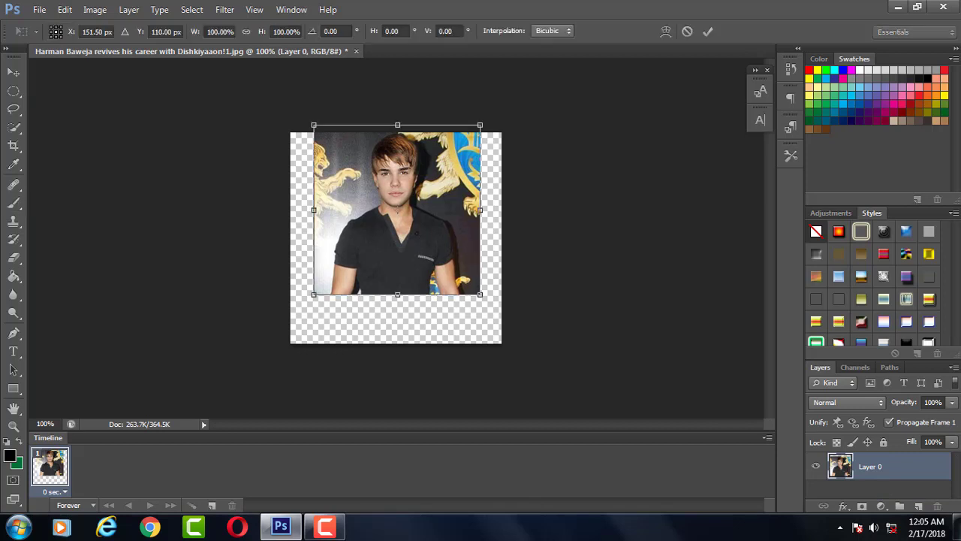
left_click_drag(480, 295, 508, 323)
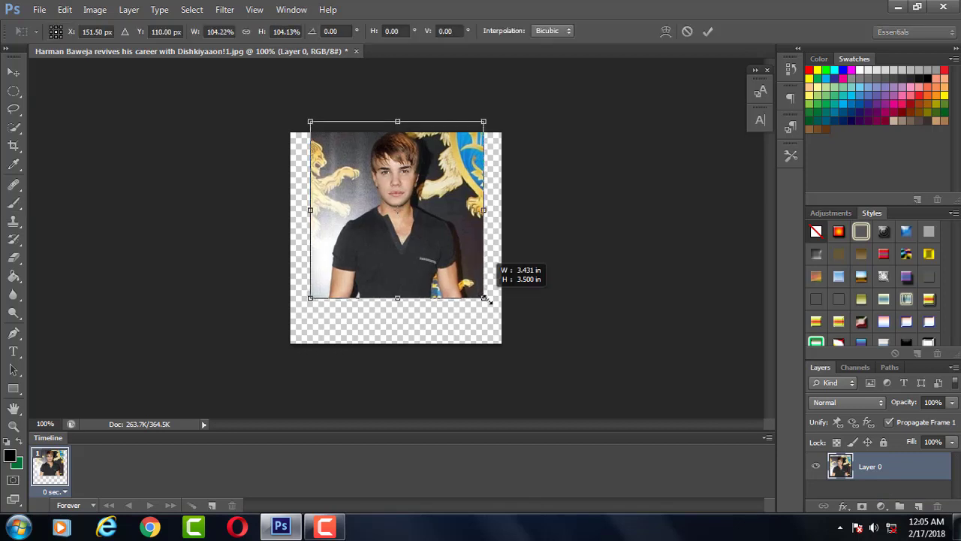
left_click_drag(479, 262, 480, 281)
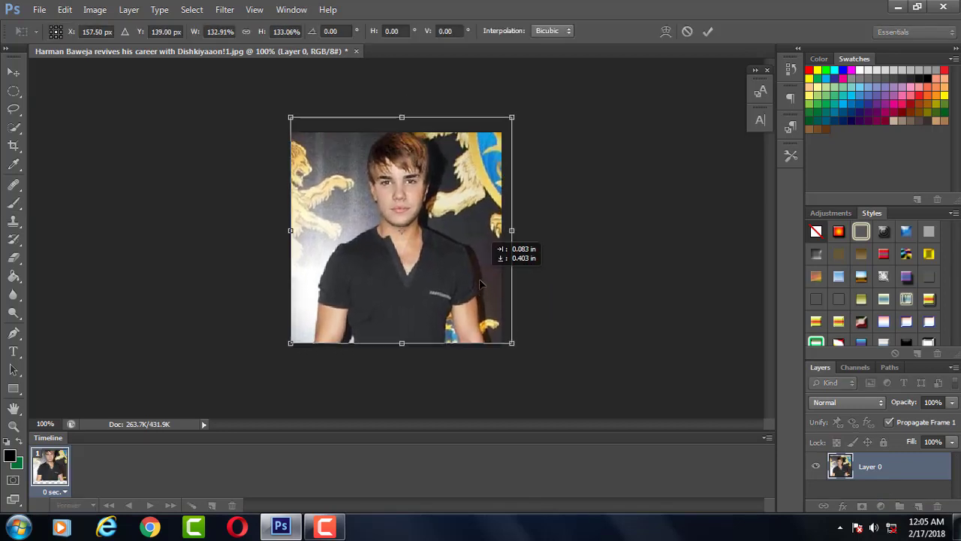
key("Return")
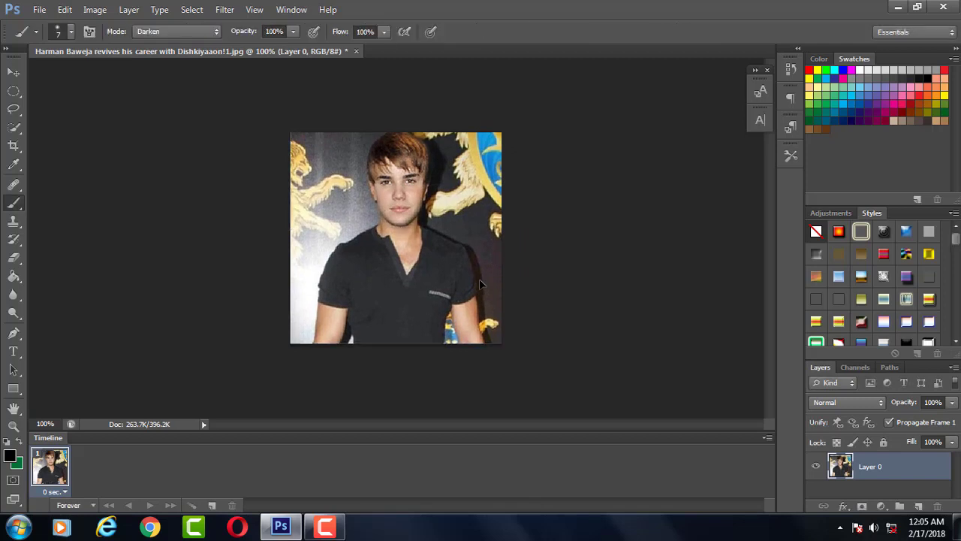
key("ctrl+plus")
key("ctrl+minus")
Set Color Balance Highlights to colour levels +10, +10 and -1
left_click(95, 10)
mouse_move(116, 46)
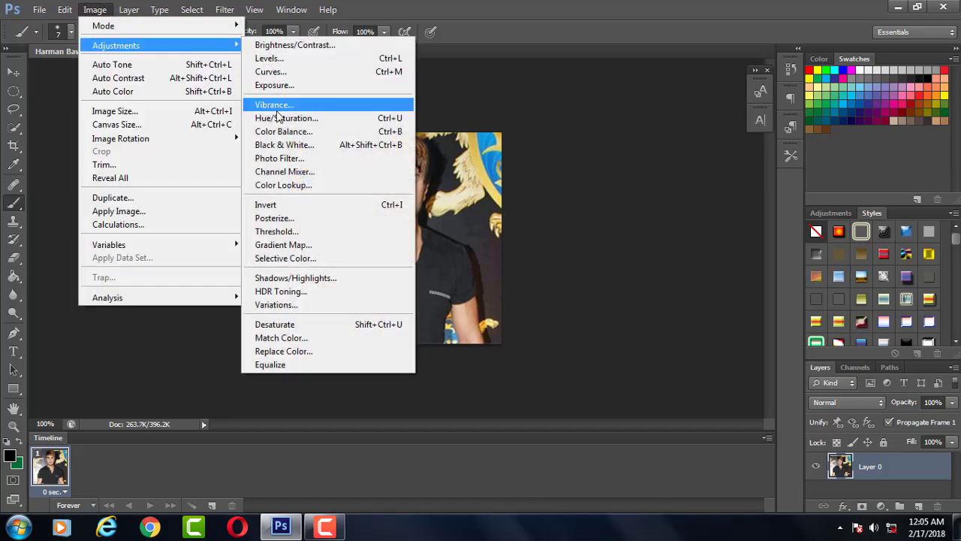
left_click(284, 131)
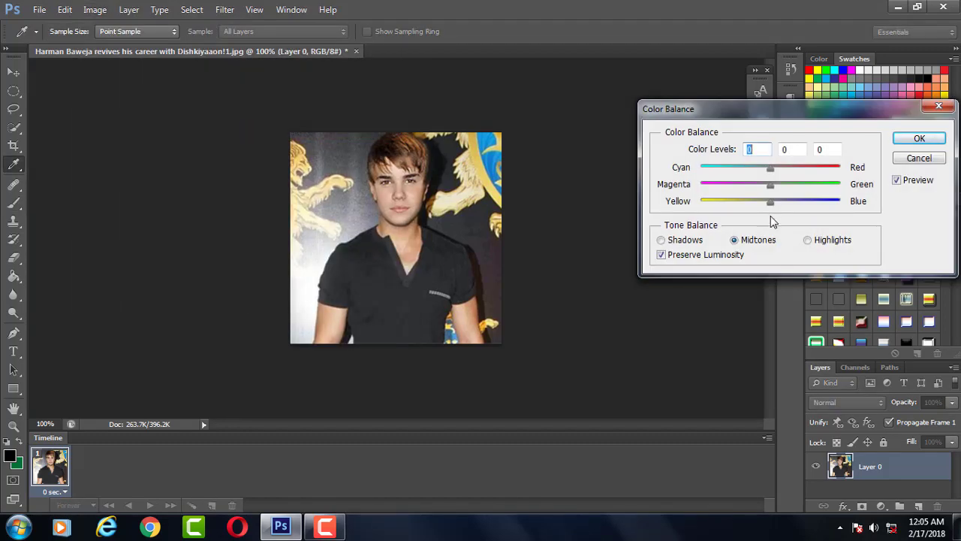
left_click(807, 240)
mouse_move(772, 169)
left_mouse_down()
mouse_move(781, 171)
mouse_move(778, 188)
left_mouse_up()
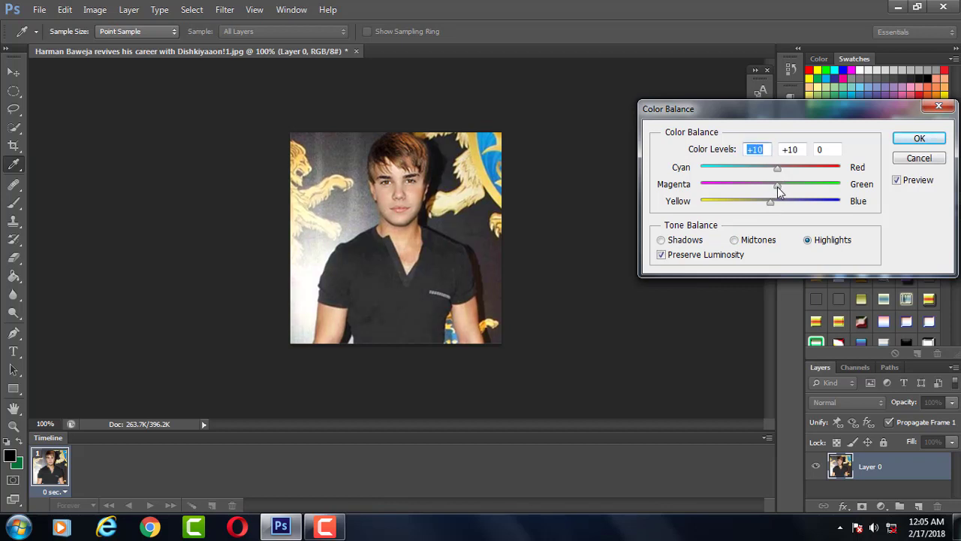
left_click_drag(770, 203, 769, 203)
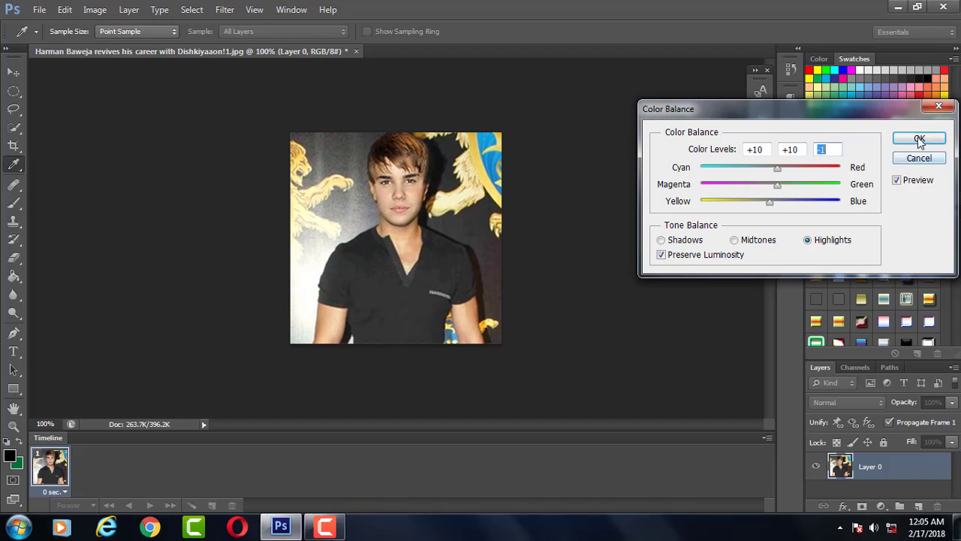